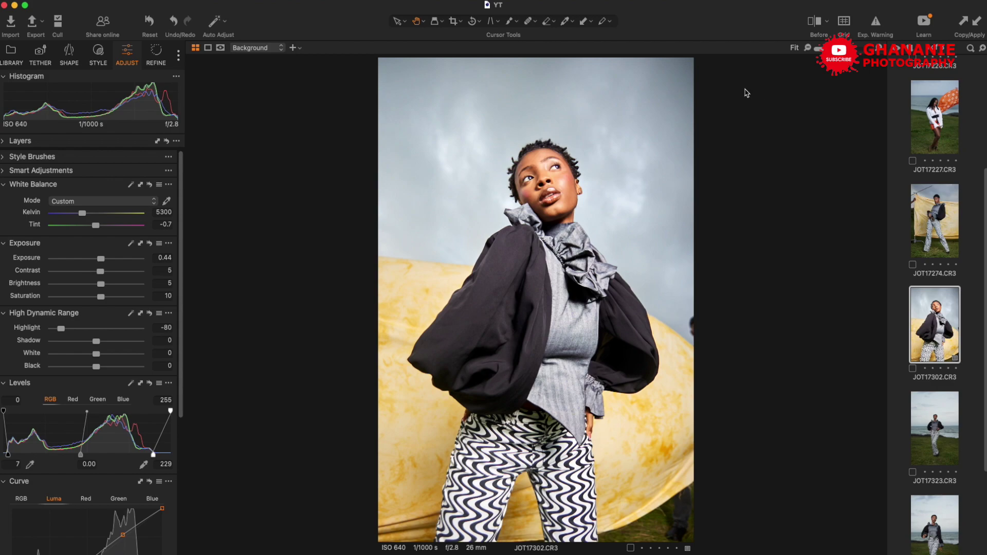
Compare the edit against the original in a before/after split view, then turn the comparison off.
click(817, 23)
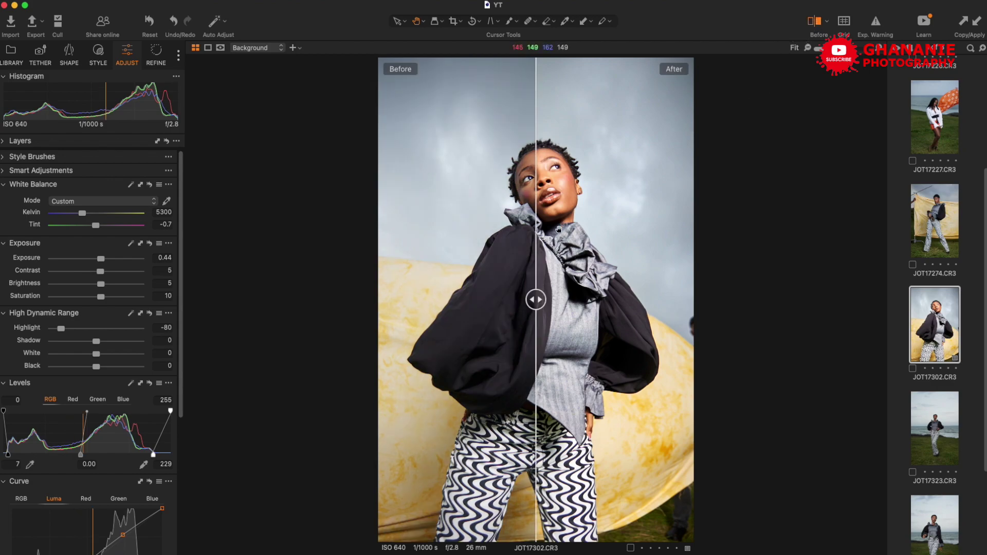
drag(535, 299, 405, 321)
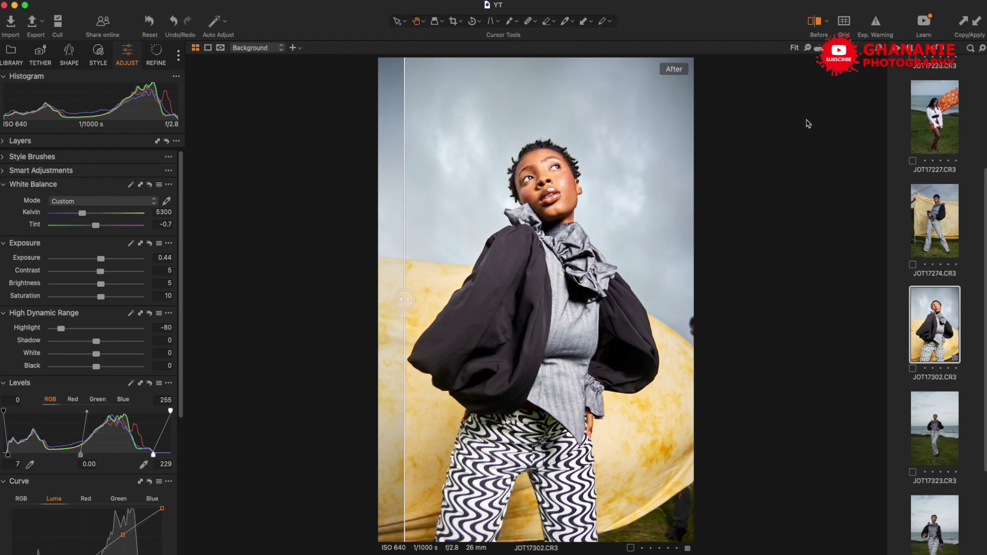
click(813, 21)
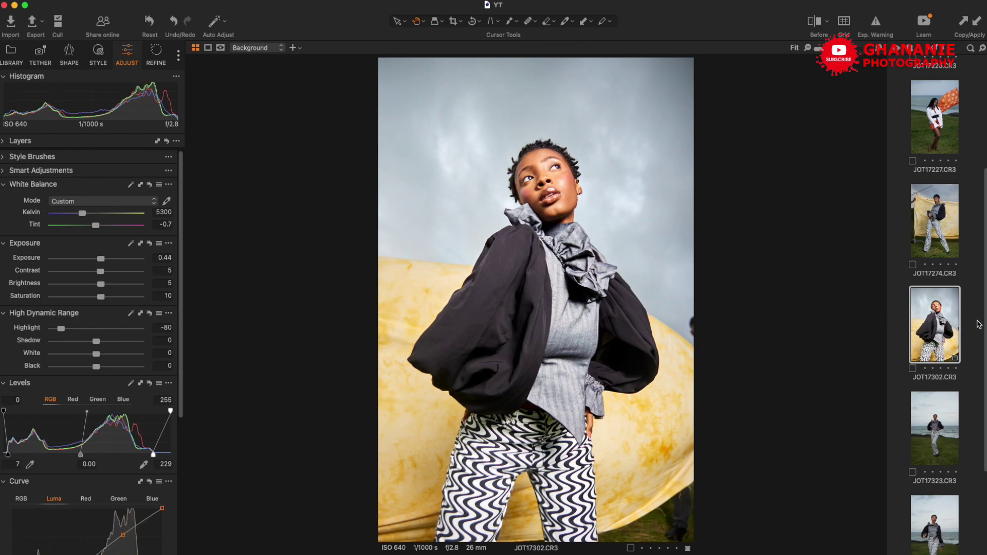
Clone a new variant of JOT17302.CR3 and reset all of its adjustments.
right_click(939, 329)
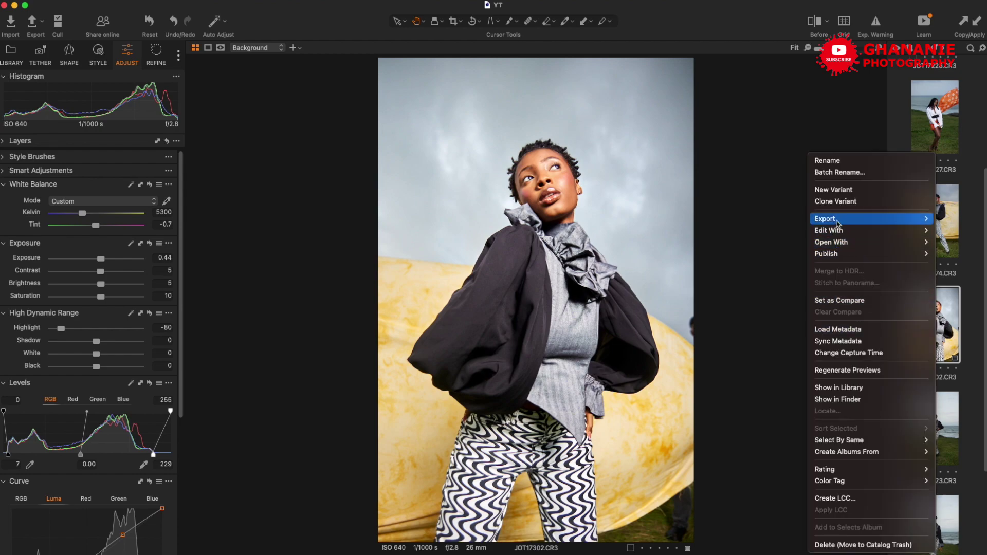
click(839, 202)
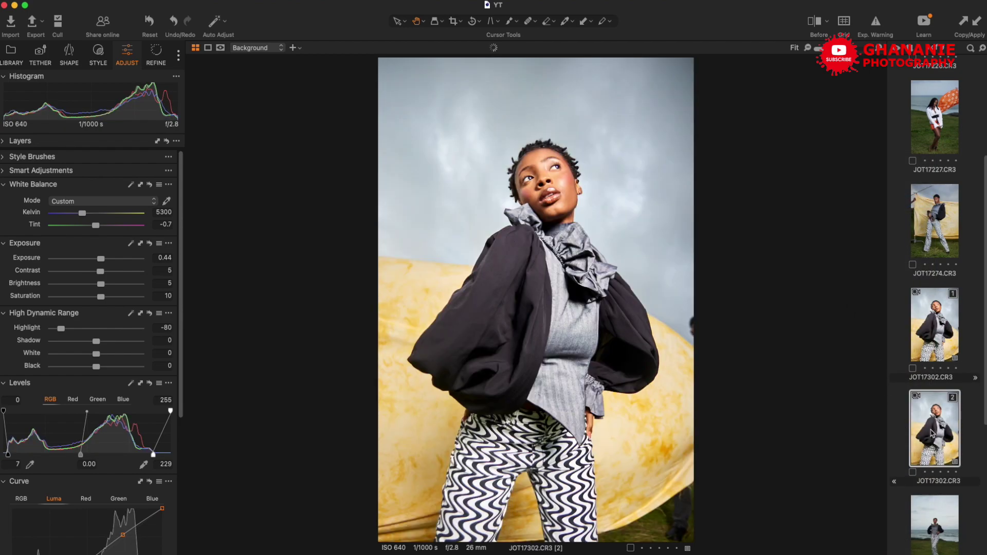
click(150, 22)
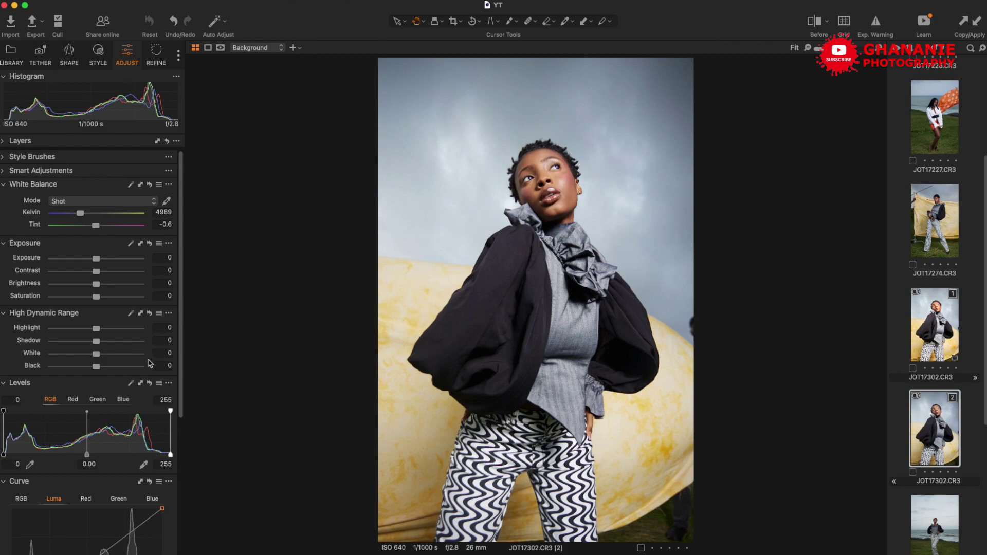
Set White Balance mode to Daylight (5188 K, tint -0.7) and view the Style tab's base characteristics.
scroll(114, 355, down, 5)
scroll(118, 334, up, 5)
click(153, 202)
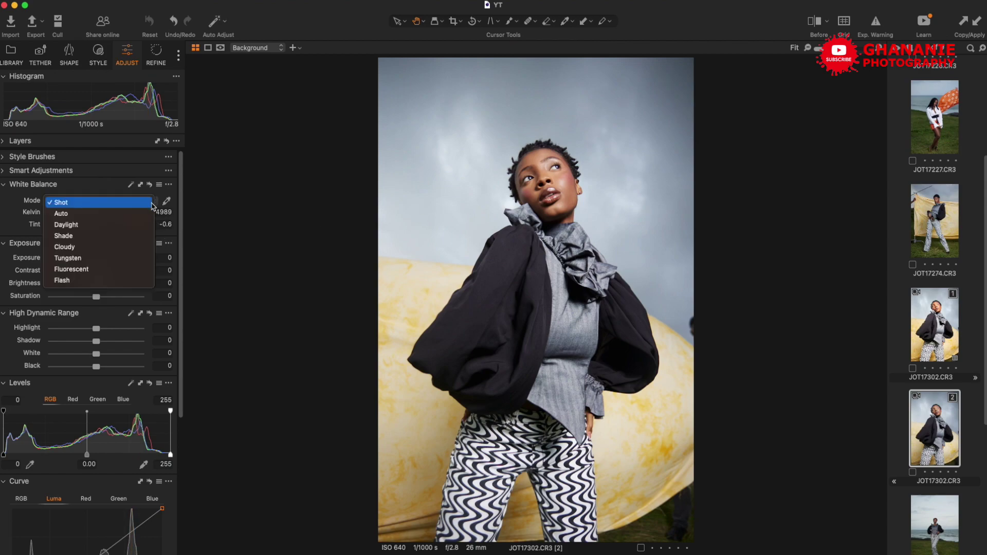
click(118, 226)
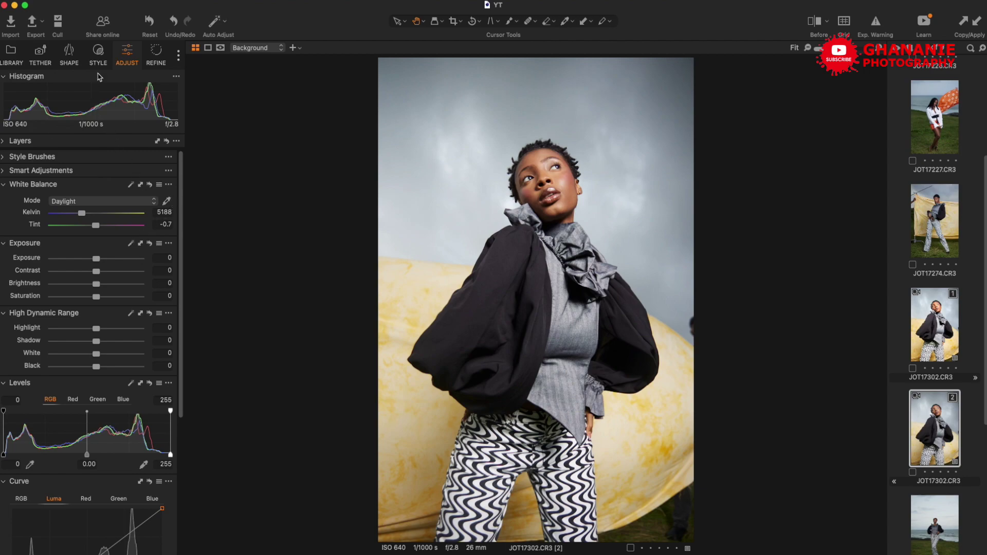
click(98, 54)
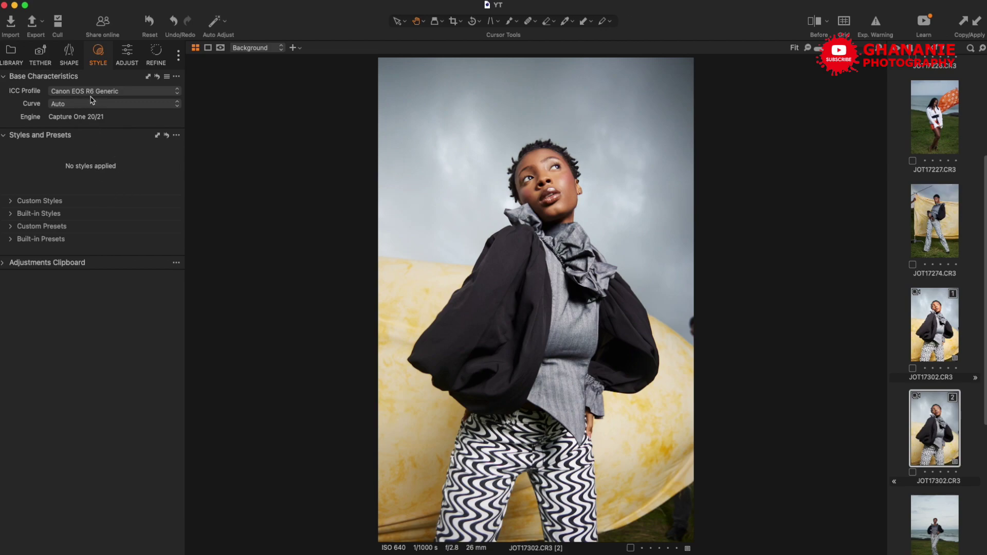
Switch back to the Adjust tab to show the portrait's adjustment tools.
click(128, 54)
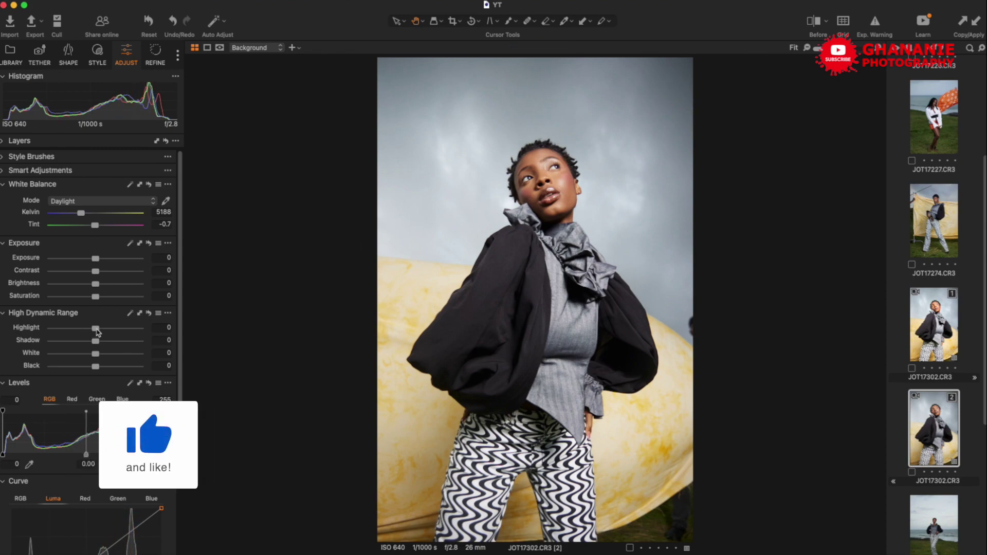
Try several HDR Highlight values with the slider, then enter -50 as the final value.
drag(97, 333, 1, 345)
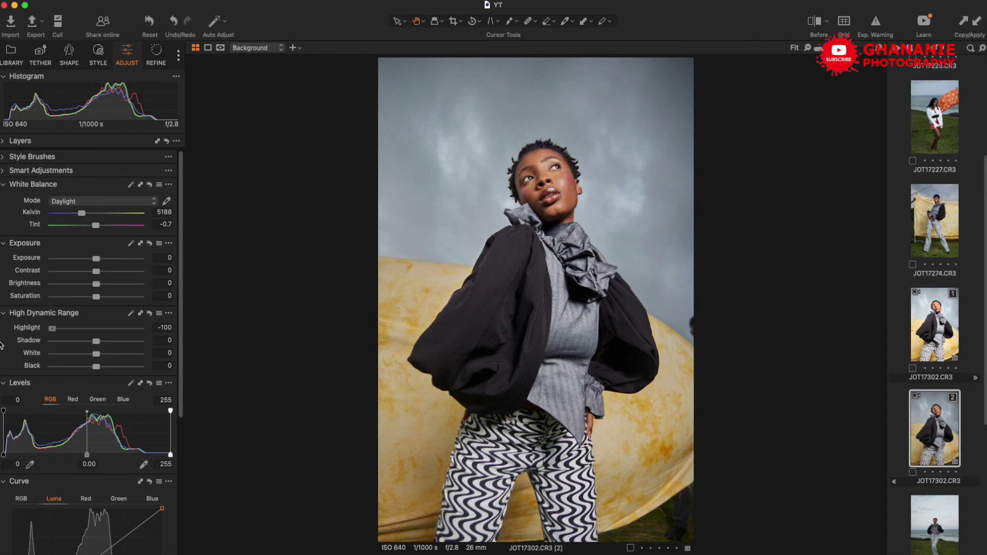
drag(47, 340, 76, 339)
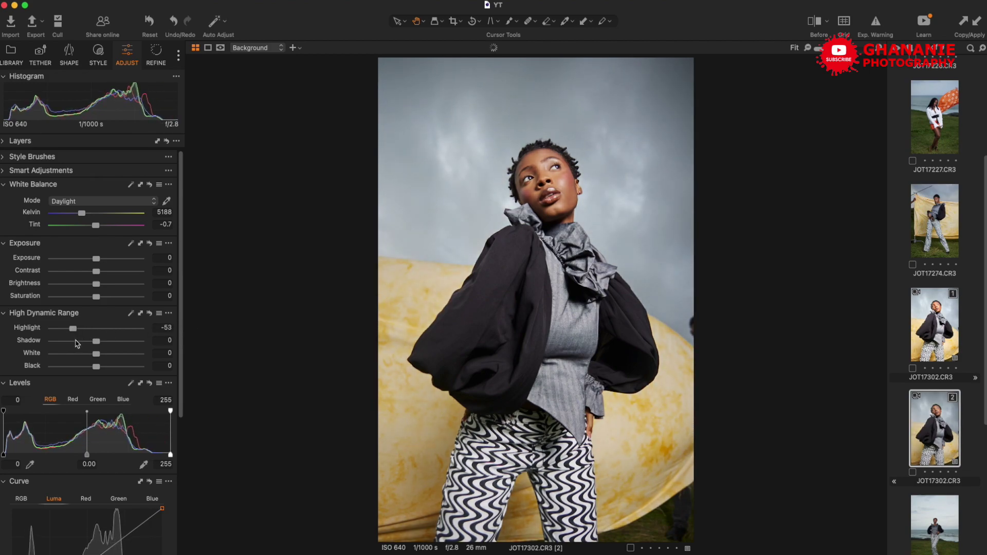
drag(167, 327, 184, 327)
text(0)
key(Return)
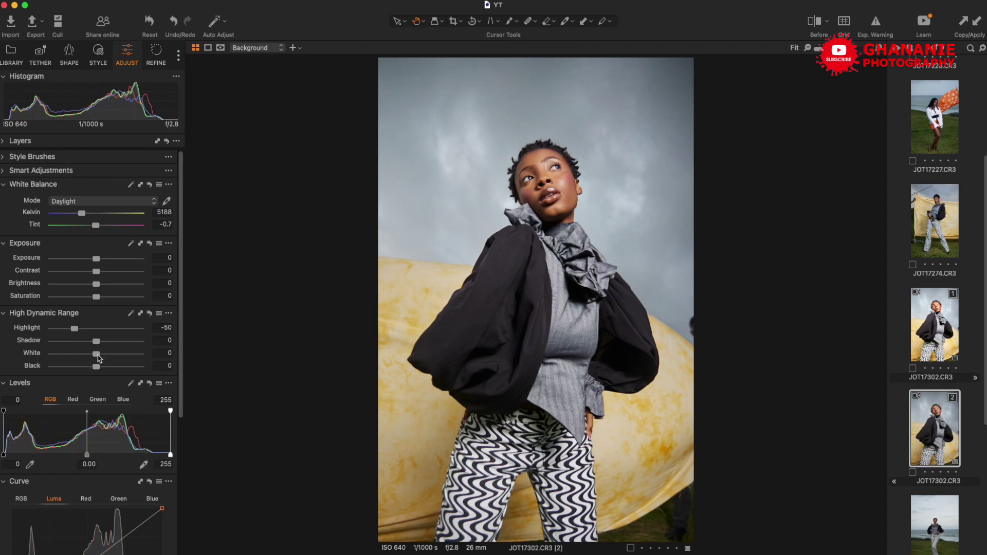
Apply Auto Levels, setting the black point to 5 and the white point to 225.
scroll(103, 381, down, 3)
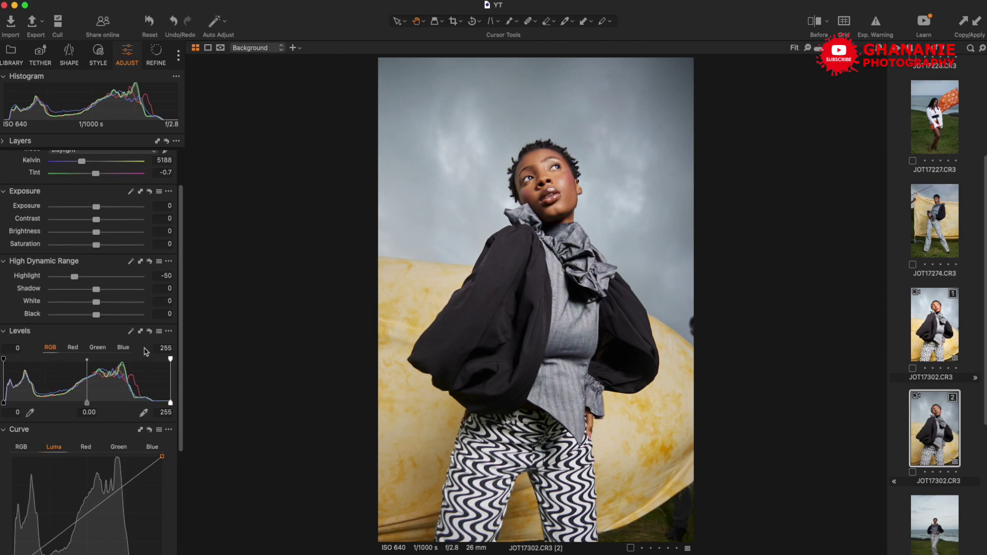
click(132, 332)
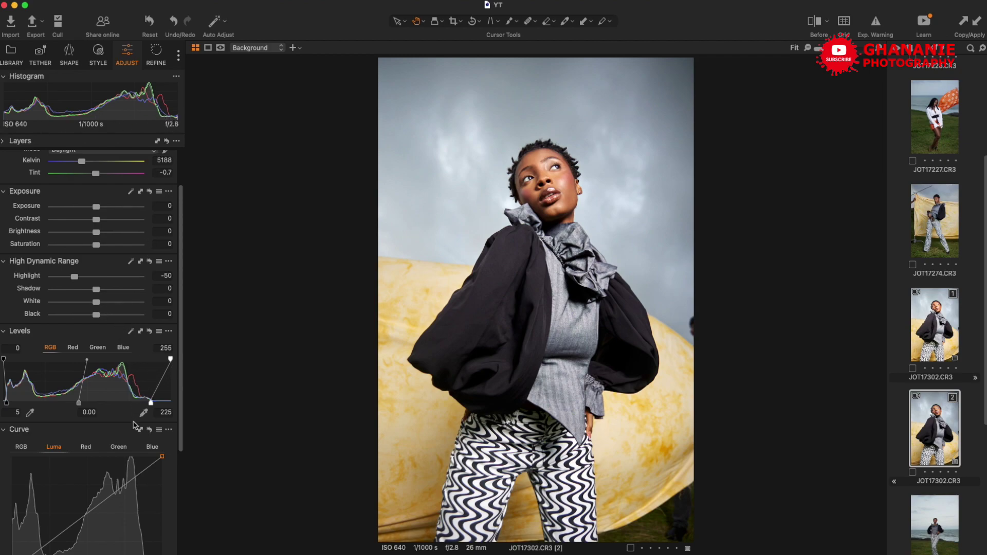
scroll(123, 483, down, 5)
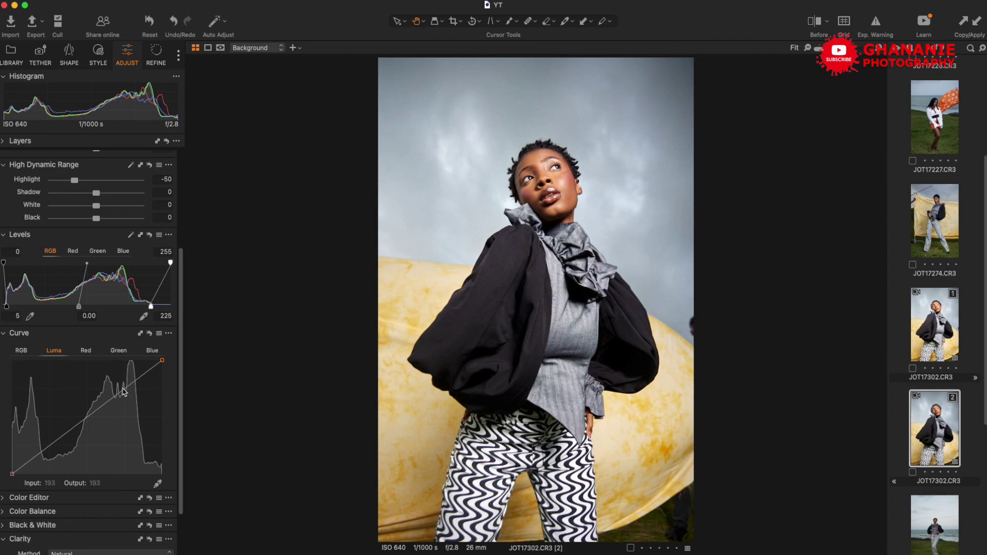
Raise a highlight point and add a shadow point on the Luma curve for a gentle S-curve.
drag(124, 392, 124, 386)
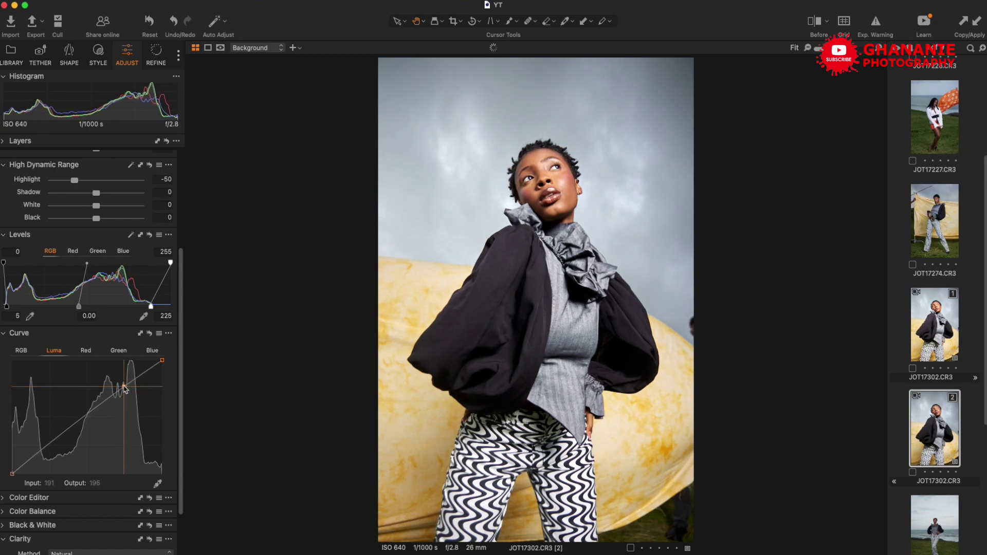
click(48, 446)
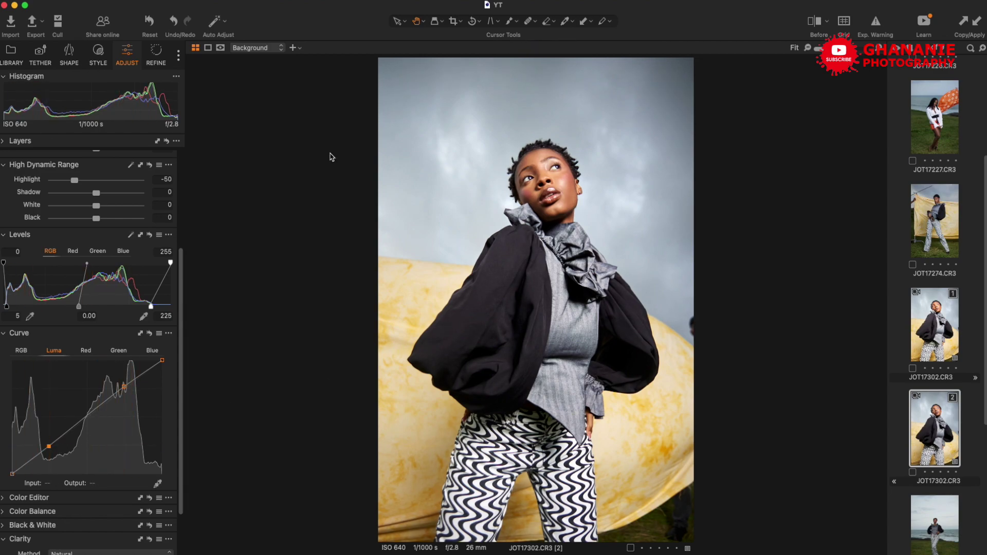
click(815, 24)
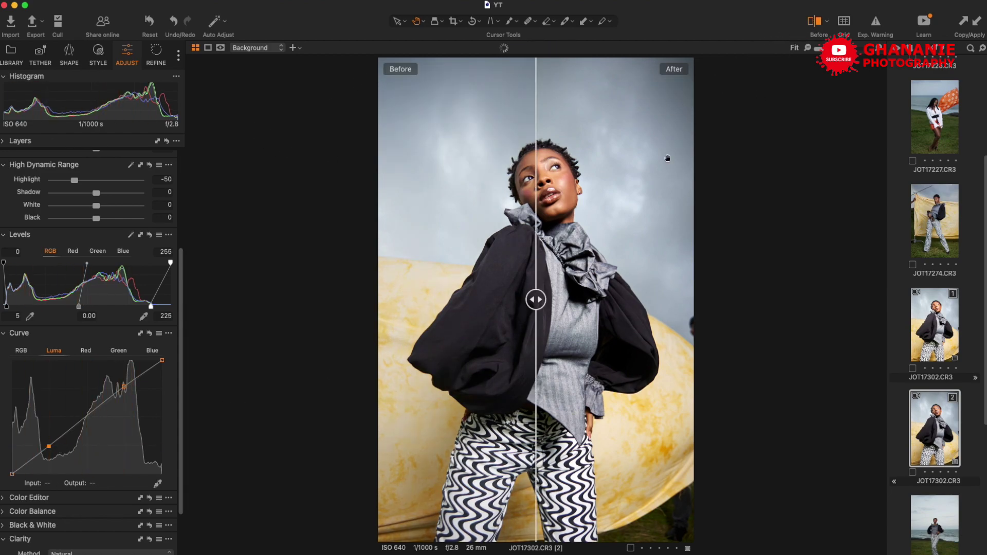
drag(536, 304, 527, 323)
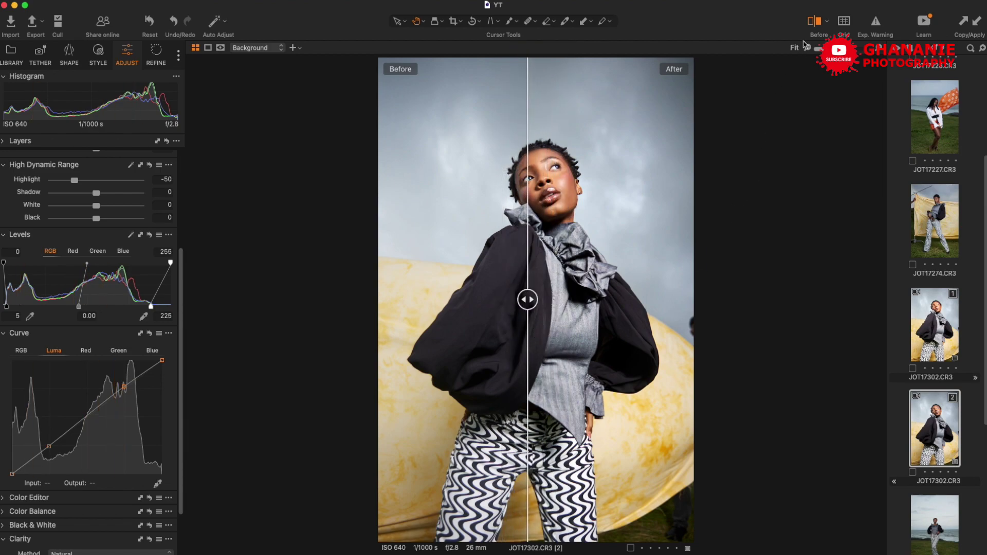
click(814, 24)
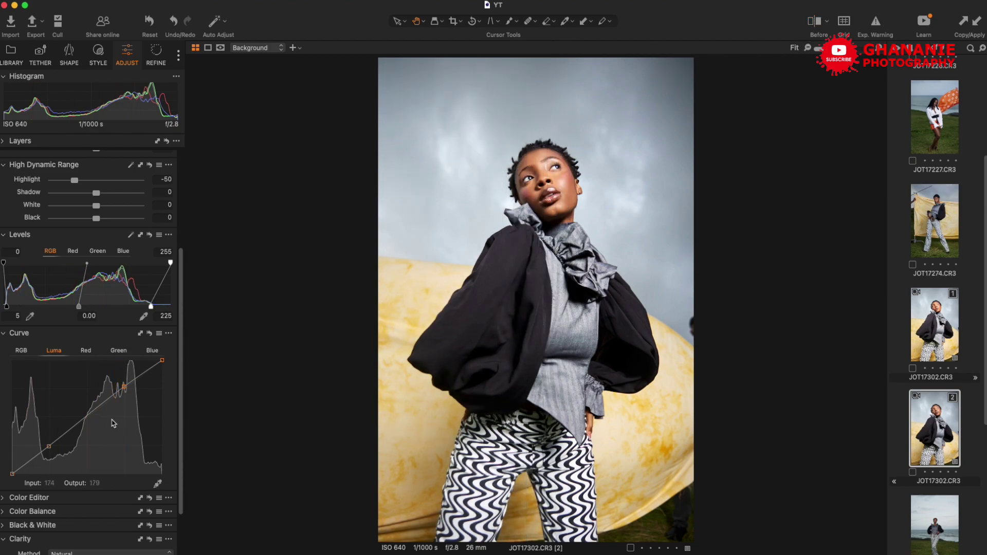
scroll(121, 424, down, 3)
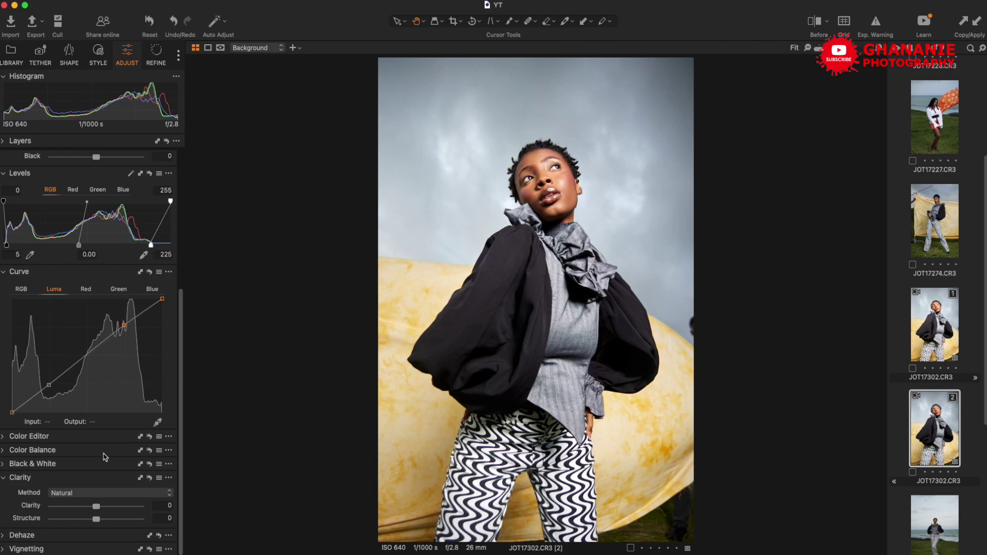
Raise the Exposure slider to 0.29 to brighten the portrait.
scroll(108, 454, up, 5)
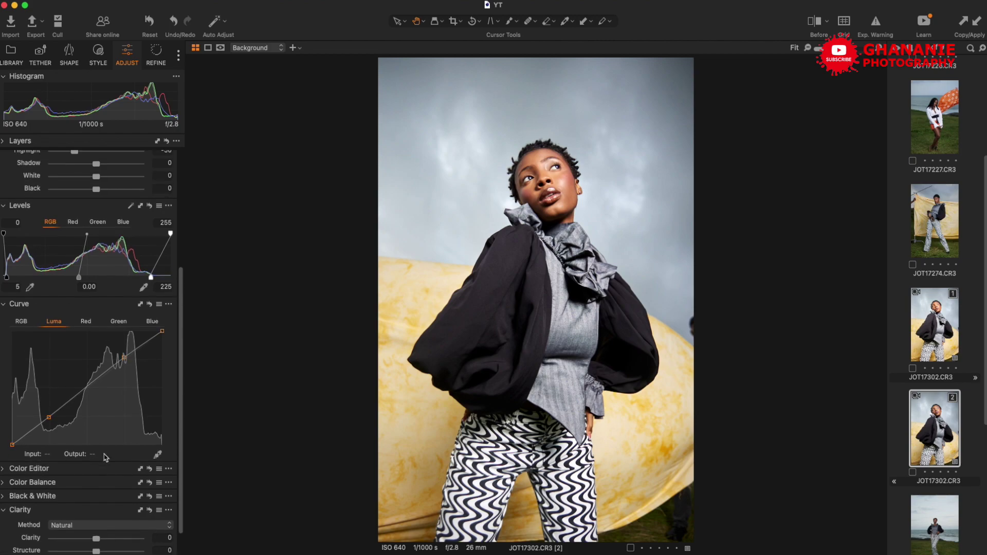
scroll(114, 450, up, 2)
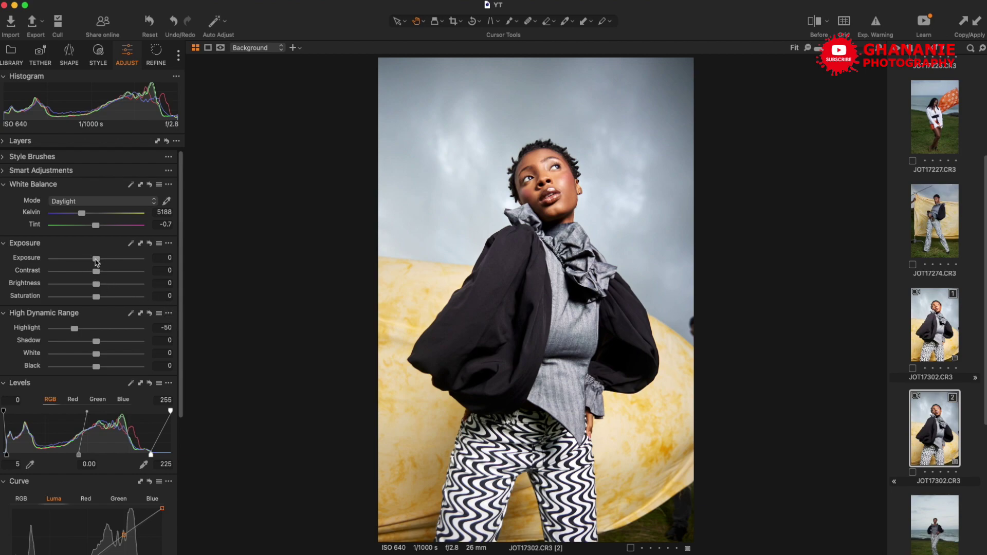
mouse_move(95, 264)
mouse_down()
mouse_move(110, 263)
mouse_move(100, 270)
mouse_up()
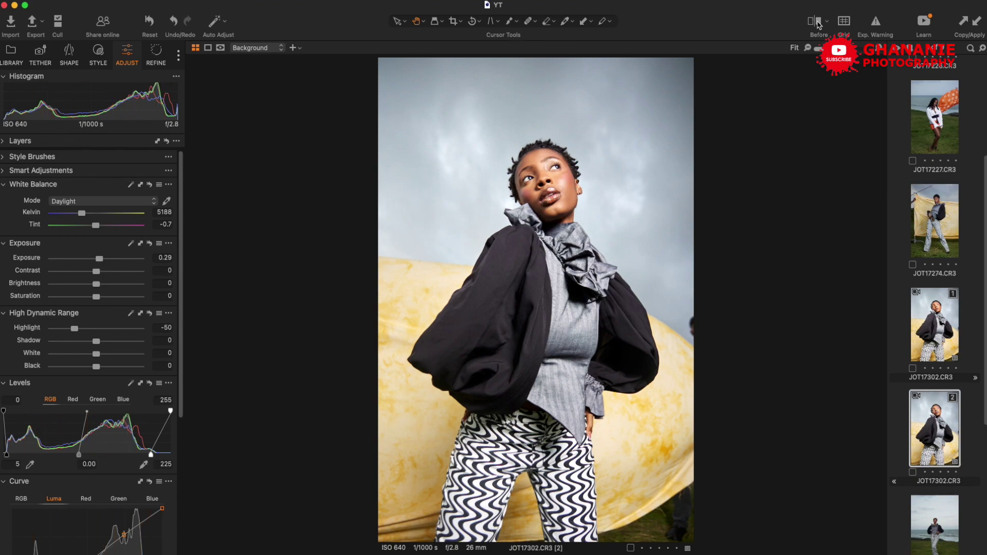
click(815, 21)
mouse_move(535, 302)
mouse_down()
mouse_move(672, 303)
mouse_move(504, 304)
mouse_move(620, 303)
mouse_move(553, 302)
mouse_up()
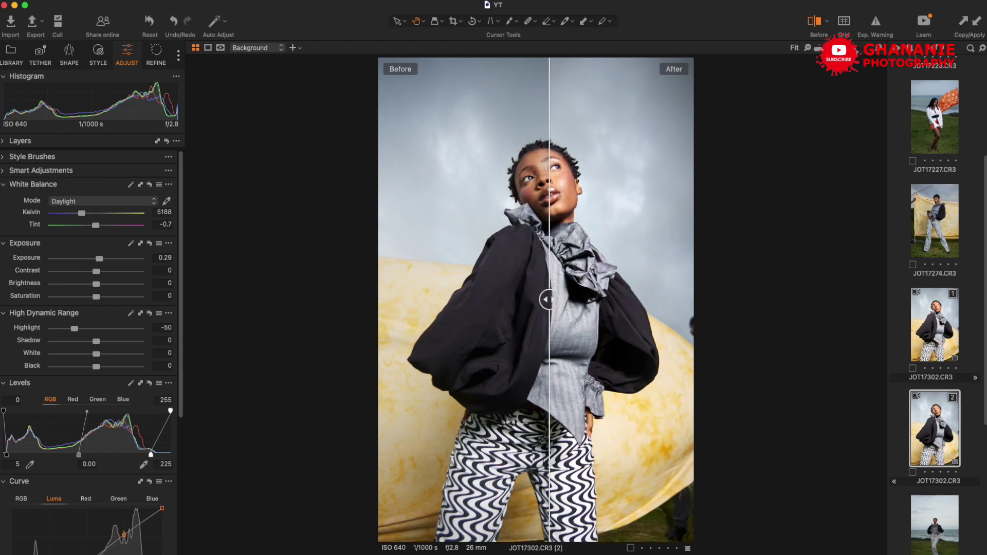
click(814, 21)
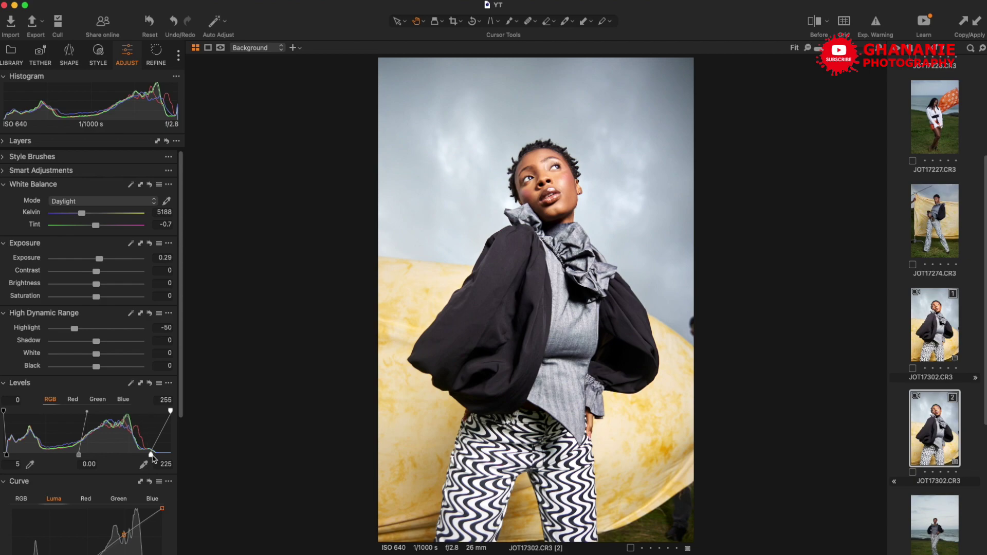
Move the Levels white point to 231 and test the midtone handle, leaving it at 0.00.
drag(152, 457, 152, 453)
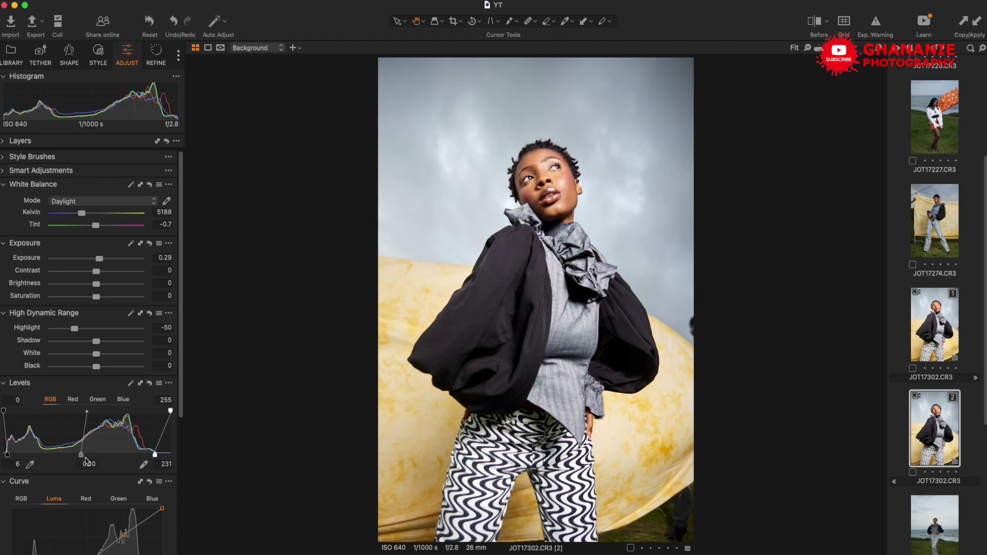
mouse_move(81, 457)
mouse_down()
mouse_move(50, 455)
mouse_move(100, 453)
mouse_move(52, 450)
mouse_move(78, 451)
mouse_up()
Zoom the viewer to 100% and pan the close-up over the model's face.
scroll(131, 370, down, 5)
scroll(131, 370, down, 1)
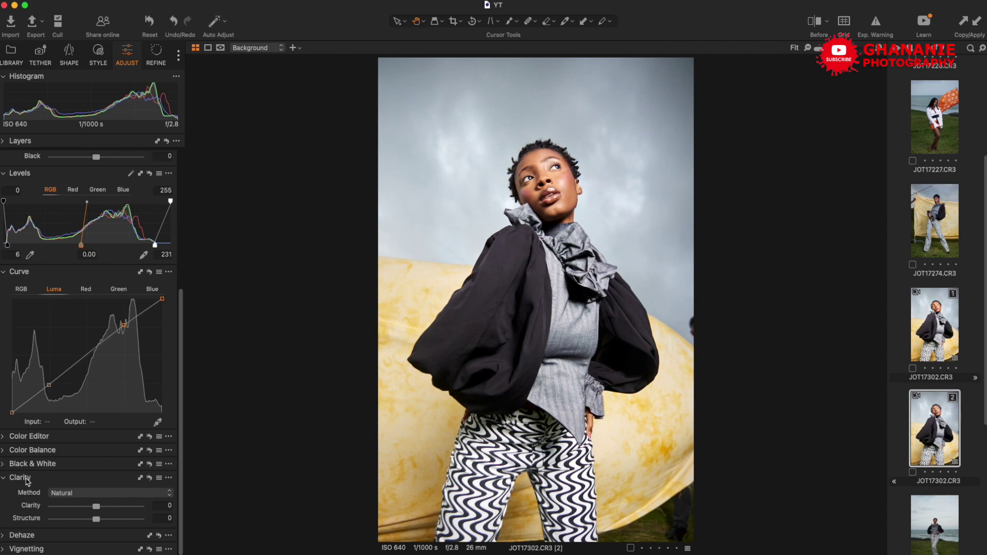
click(546, 190)
drag(547, 190, 555, 335)
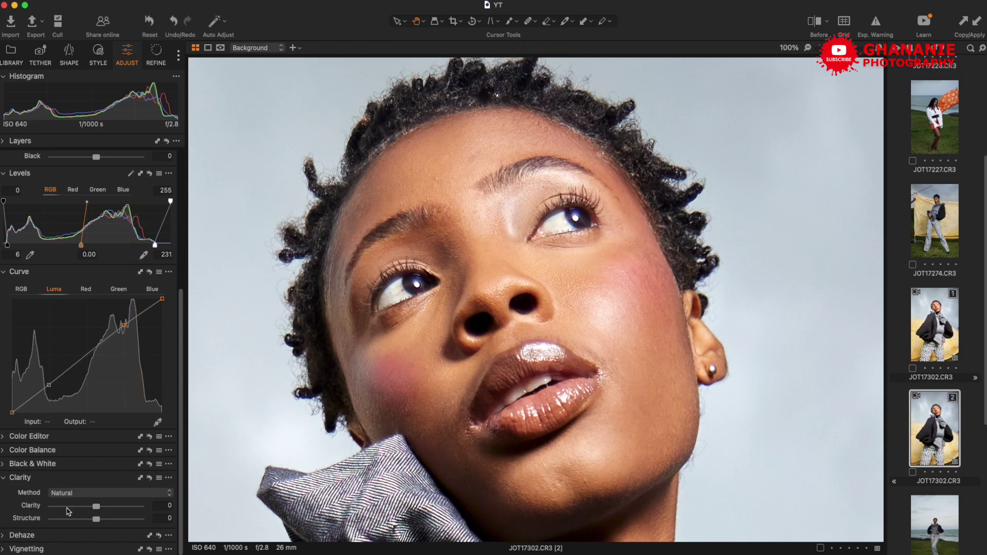
Preview Clarity at 99, reset it, then try a negative value, leaving Clarity at 0.
drag(97, 508, 140, 508)
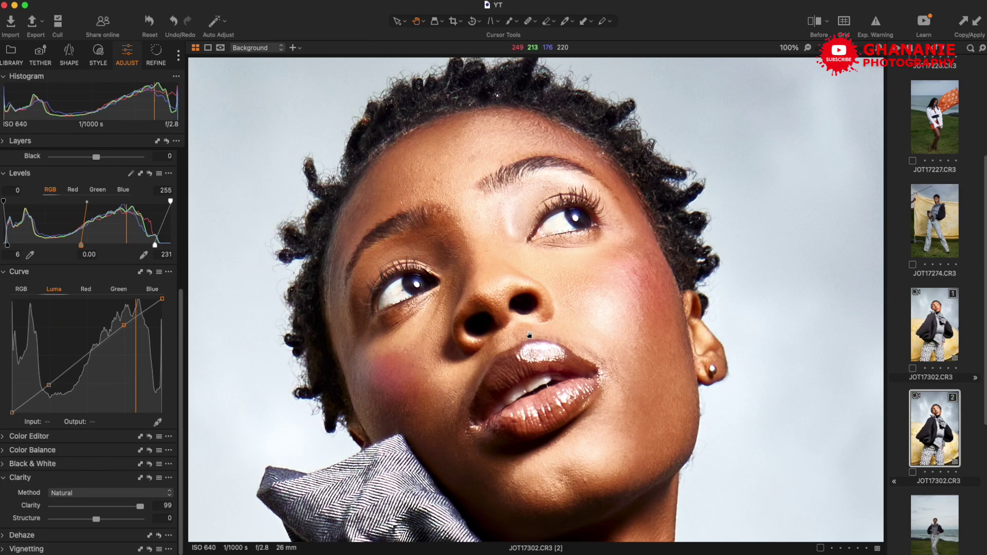
double_click(140, 507)
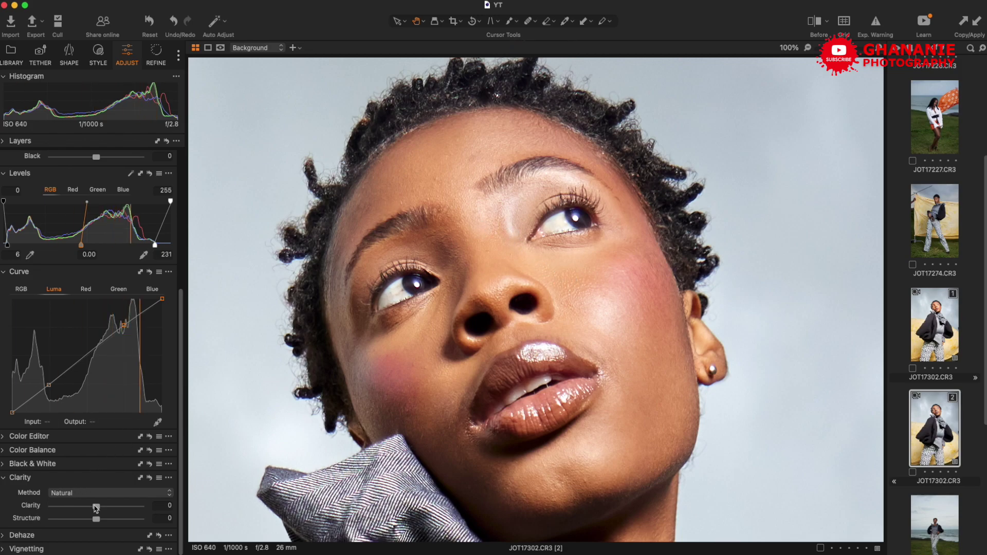
mouse_move(98, 506)
mouse_down()
mouse_move(67, 507)
mouse_move(95, 512)
mouse_up()
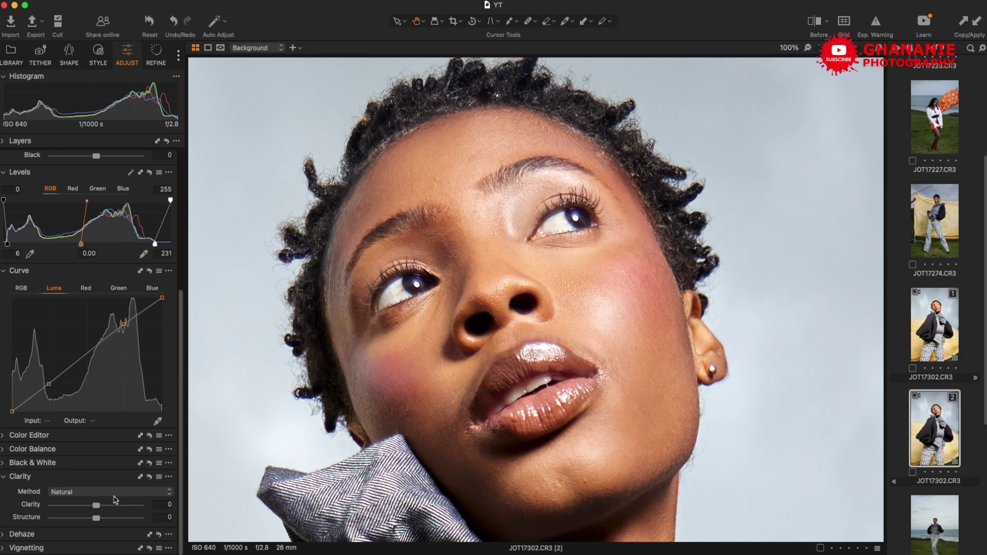
scroll(94, 497, up, 1)
scroll(95, 496, up, 10)
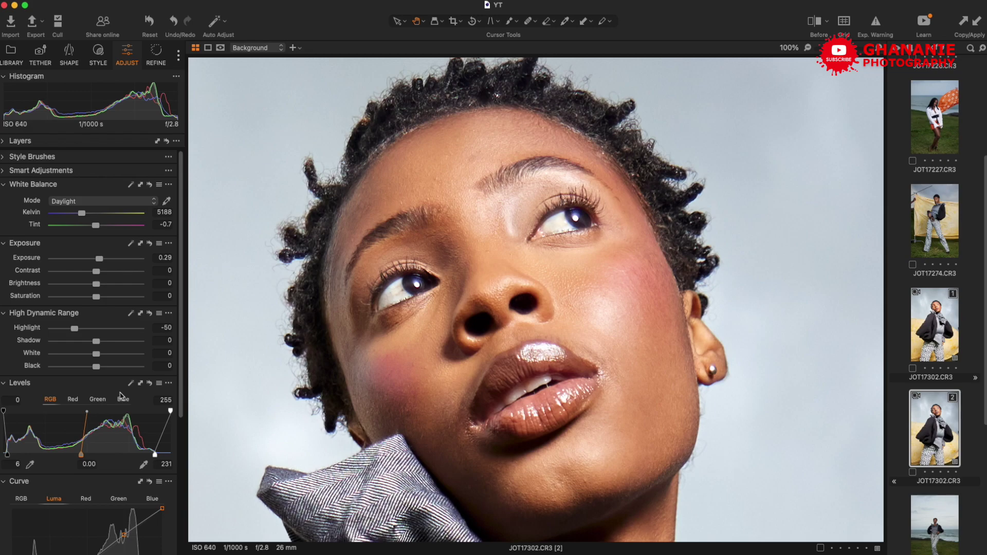
Zoom the viewer to Fit with Cmd+0 and return the Adjust panel to the top.
key(super+0)
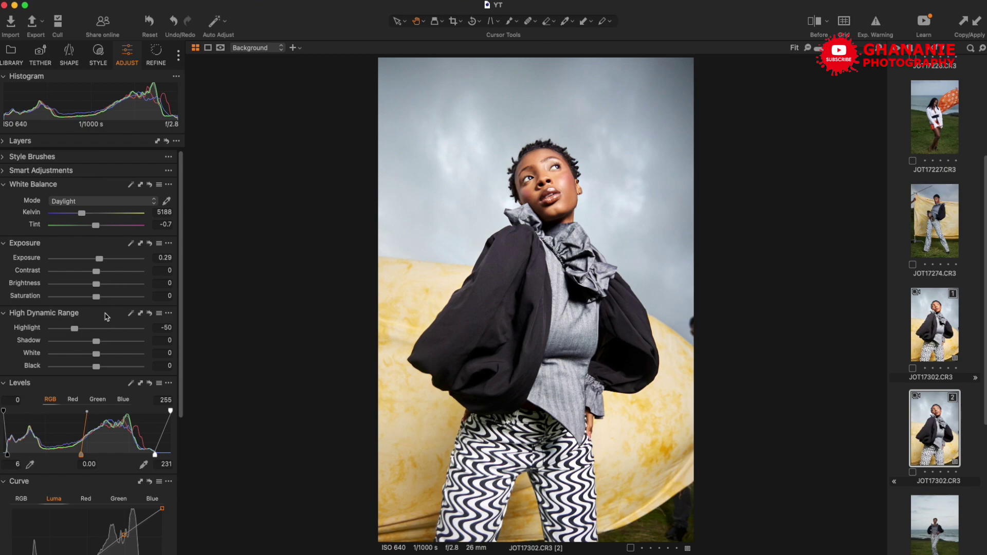
scroll(102, 429, down, 6)
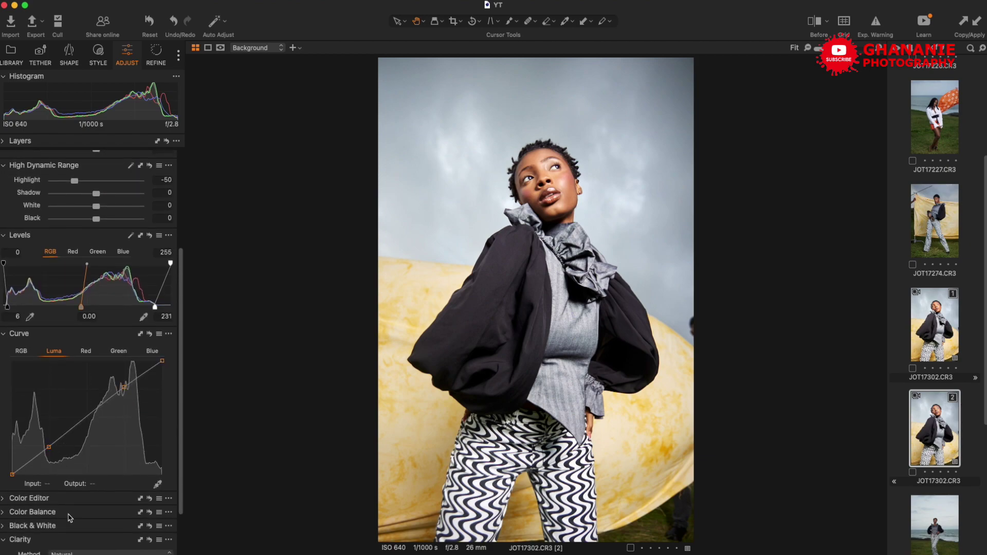
scroll(57, 405, up, 3)
scroll(57, 406, up, 3)
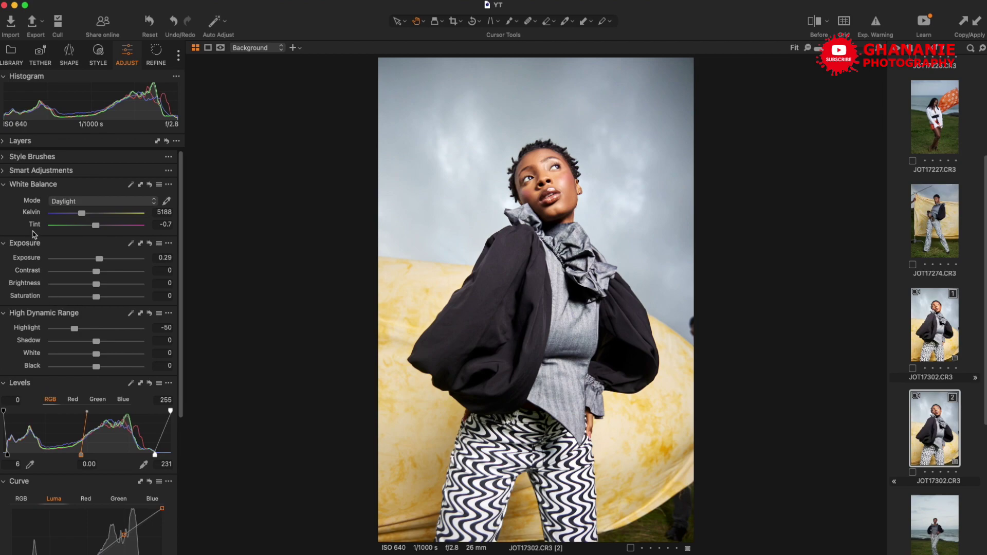